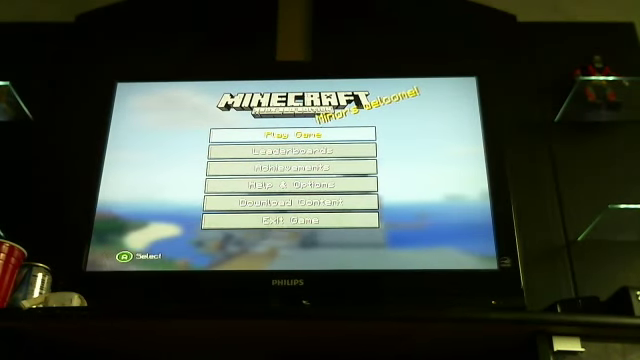
Step: Select the MineCity world from the saved worlds list
{"action": "key", "text": "Return"}
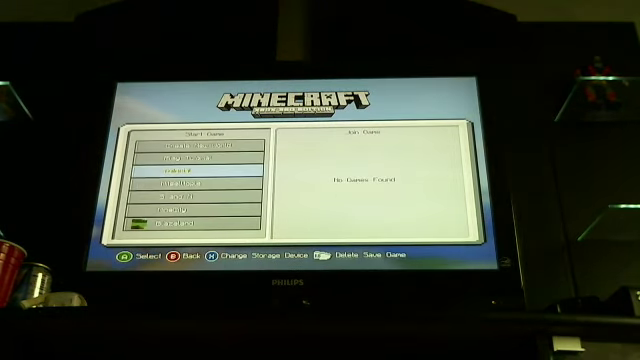
{"action": "key", "text": "Down"}
{"action": "key", "text": "Down"}
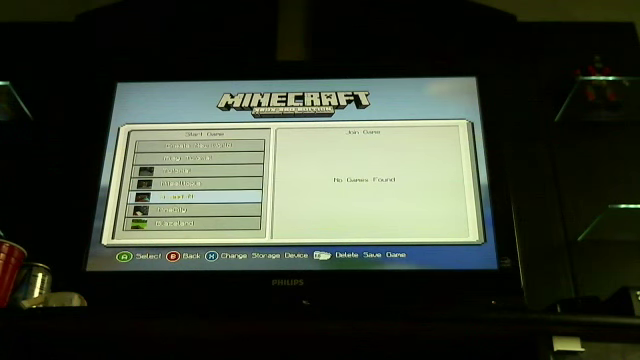
{"action": "key", "text": "Down"}
{"action": "key", "text": "Return"}
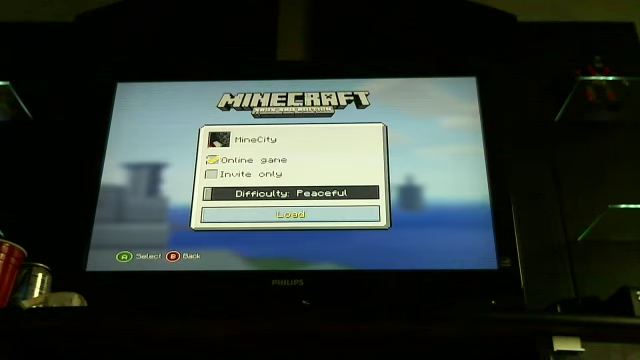
Step: Make the MineCity online game invite-only and load the world
{"action": "key", "text": "Up"}
{"action": "key", "text": "Up"}
{"action": "key", "text": "Return"}
{"action": "key", "text": "Down"}
{"action": "key", "text": "Down"}
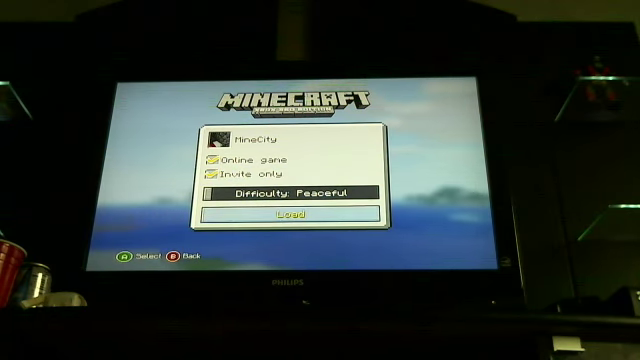
{"action": "key", "text": "Return"}
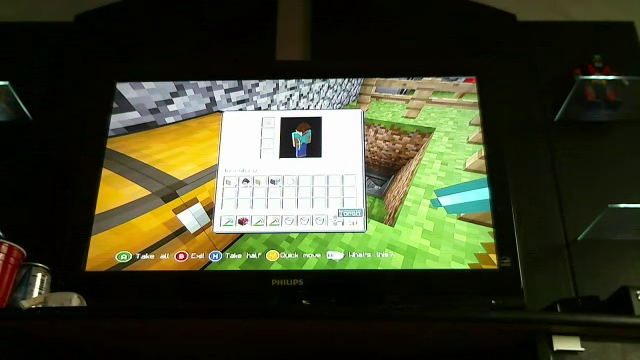
Step: Highlight the Golden Pickaxe in the hotbar to display its name
{"action": "key", "text": "Left"}
{"action": "key", "text": "Left"}
{"action": "key", "text": "Left"}
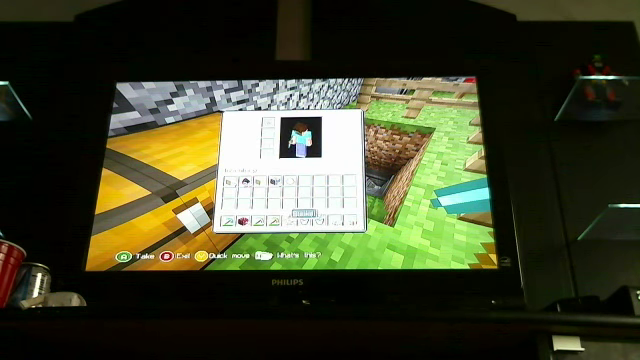
{"action": "key", "text": "Left"}
{"action": "key", "text": "Right"}
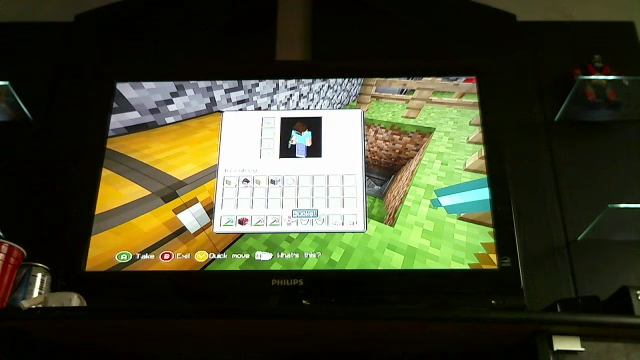
{"action": "key", "text": "Left"}
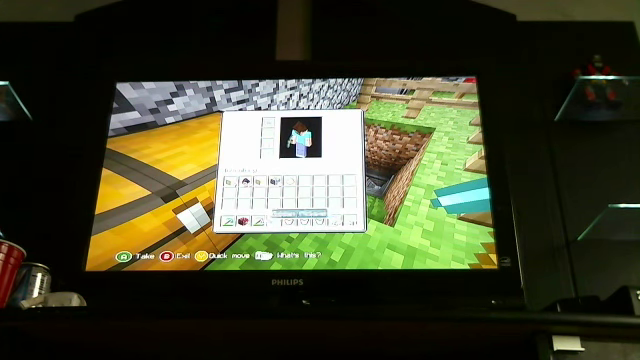
Step: Show the Iron and Diamond Pickaxe names, then close the inventory
{"action": "key", "text": "Left"}
{"action": "key", "text": "Right"}
{"action": "key", "text": "Right"}
{"action": "key", "text": "Left"}
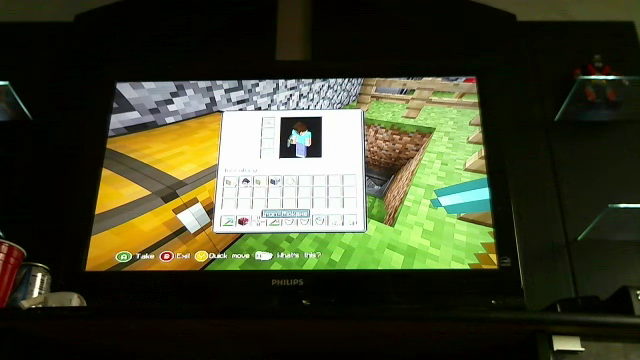
{"action": "key", "text": "Left"}
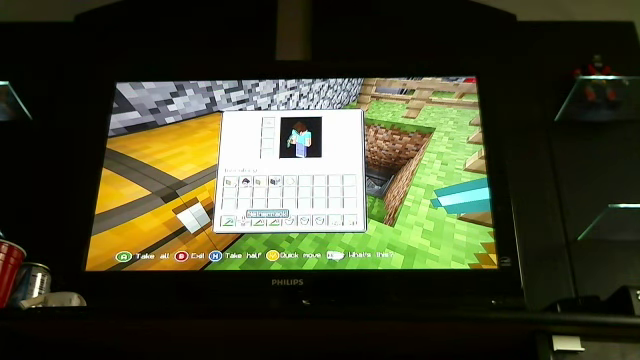
{"action": "key", "text": "Left"}
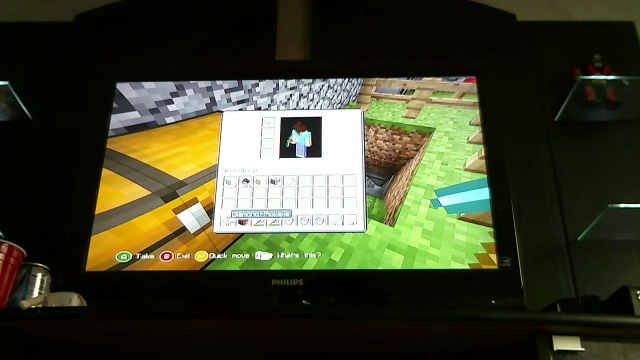
{"action": "key", "text": "Escape"}
{"action": "right_click", "coordinate": [290, 175]}
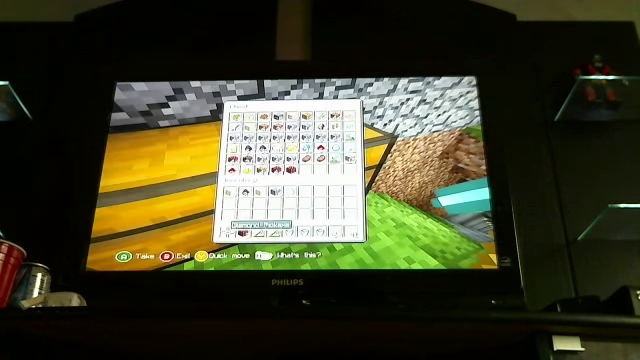
{"action": "key", "text": "Up"}
{"action": "key", "text": "Up"}
{"action": "key", "text": "Up"}
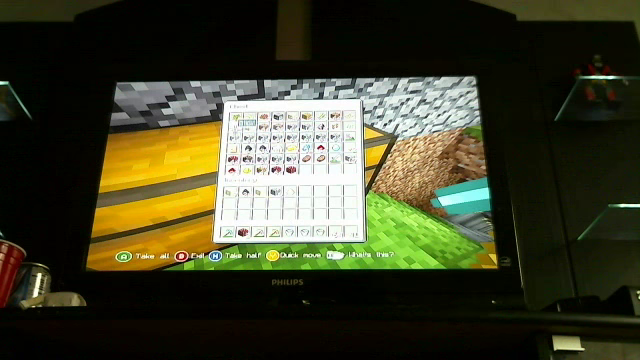
{"action": "key", "text": "Up"}
{"action": "key", "text": "Up"}
{"action": "key", "text": "Up"}
{"action": "key", "text": "Right"}
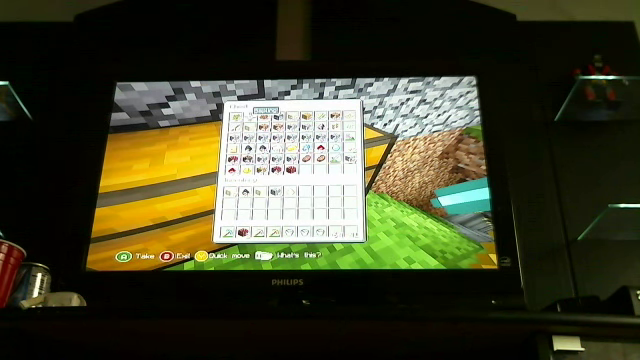
{"action": "key", "text": "Left"}
{"action": "key", "text": "Up"}
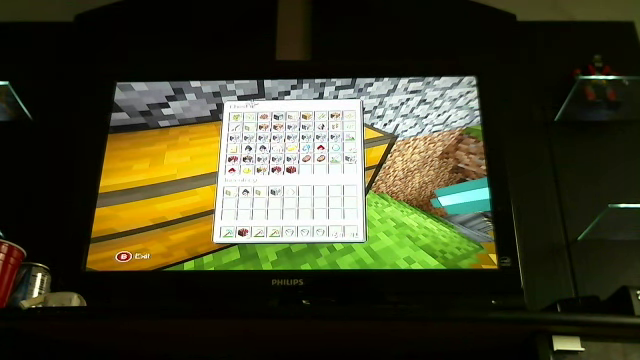
{"action": "key", "text": "Down"}
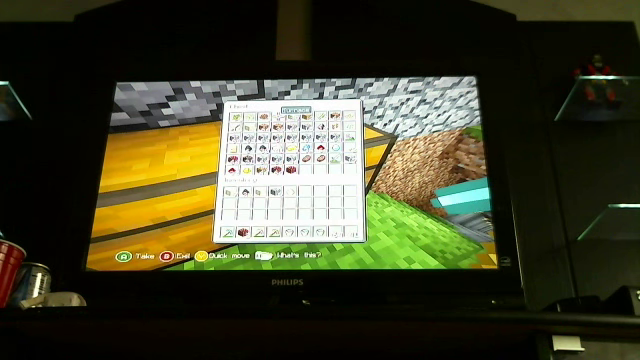
{"action": "key", "text": "Right"}
{"action": "key", "text": "Right"}
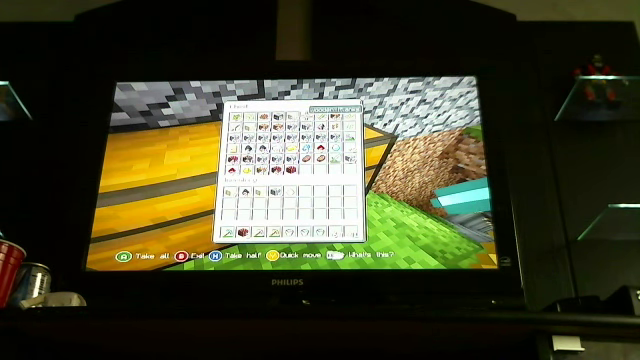
{"action": "key", "text": "Right"}
{"action": "key", "text": "Right"}
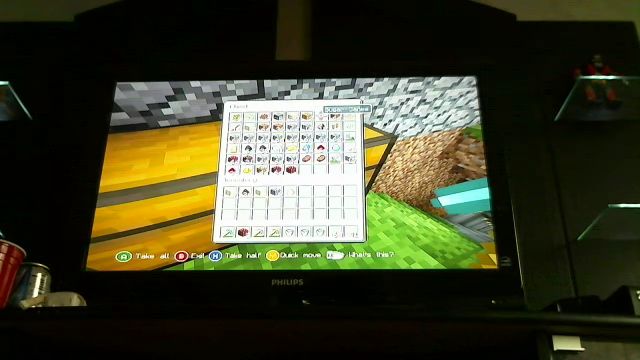
{"action": "key", "text": "Right"}
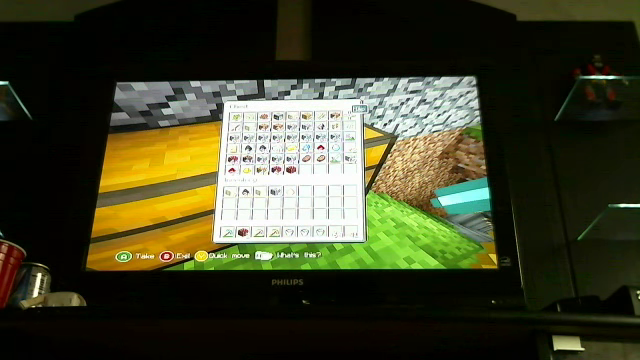
{"action": "key", "text": "Right"}
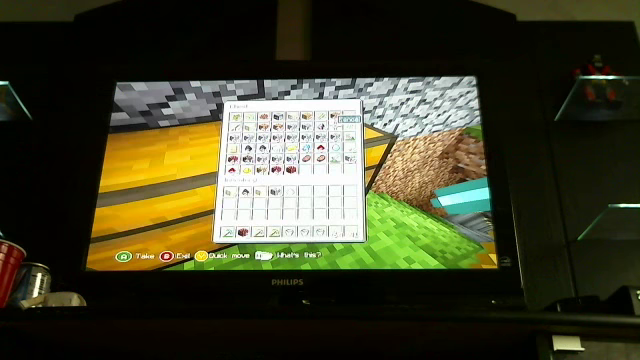
{"action": "key", "text": "Left"}
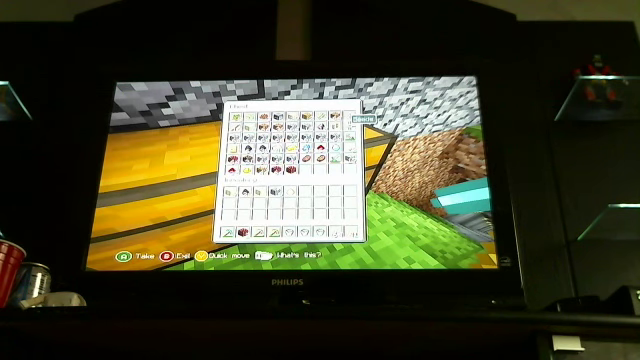
{"action": "key", "text": "Left"}
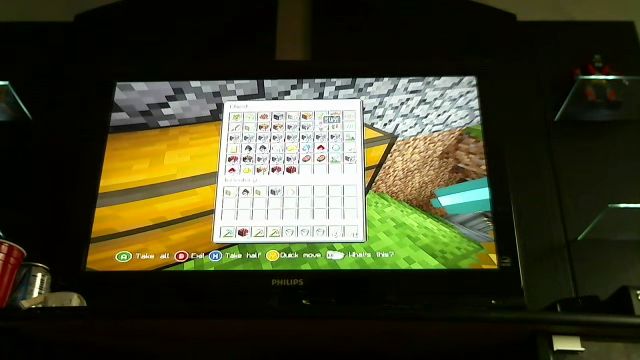
{"action": "key", "text": "Left"}
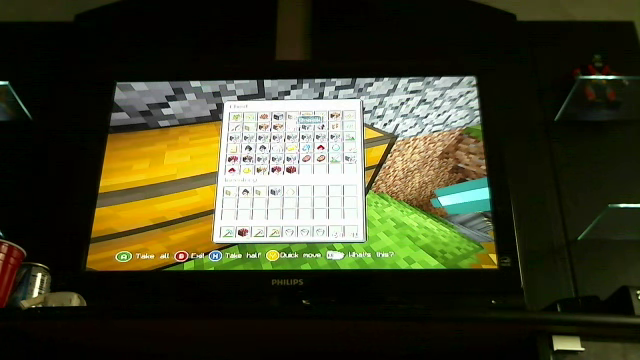
{"action": "key", "text": "Left"}
{"action": "key", "text": "Left"}
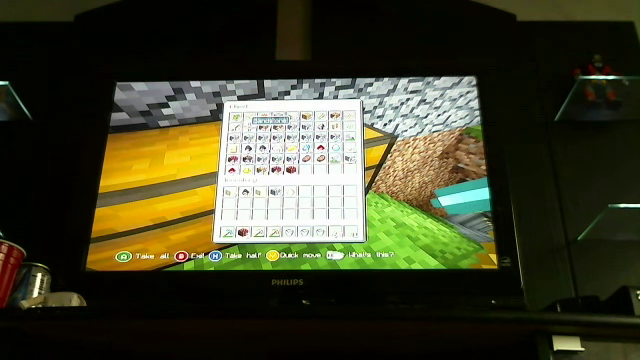
{"action": "key", "text": "Left"}
{"action": "key", "text": "Left"}
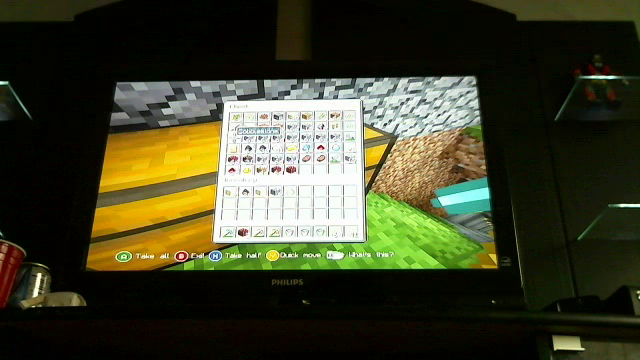
{"action": "key", "text": "Right"}
{"action": "key", "text": "Right"}
{"action": "key", "text": "Right"}
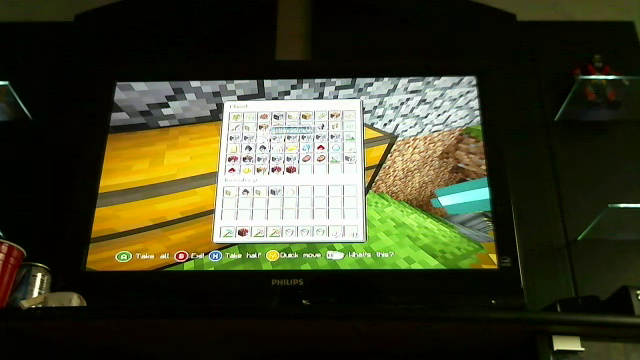
{"action": "key", "text": "Right"}
{"action": "key", "text": "Right"}
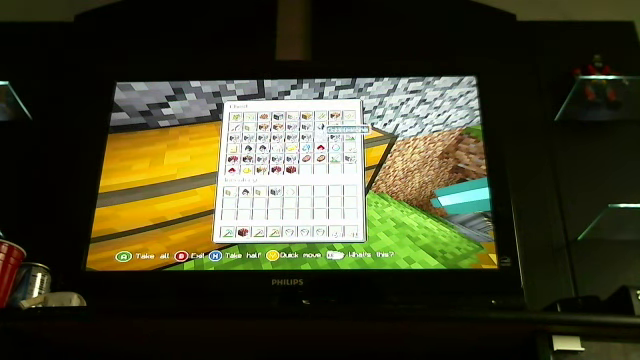
{"action": "key", "text": "Right"}
{"action": "key", "text": "Down"}
{"action": "key", "text": "Left"}
{"action": "key", "text": "Left"}
{"action": "key", "text": "Left"}
{"action": "key", "text": "Right"}
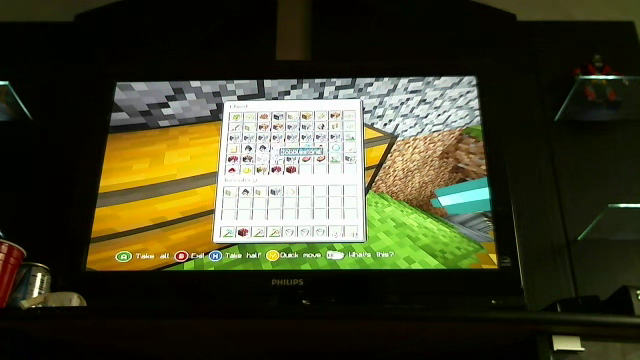
{"action": "key", "text": "Left"}
{"action": "key", "text": "Left"}
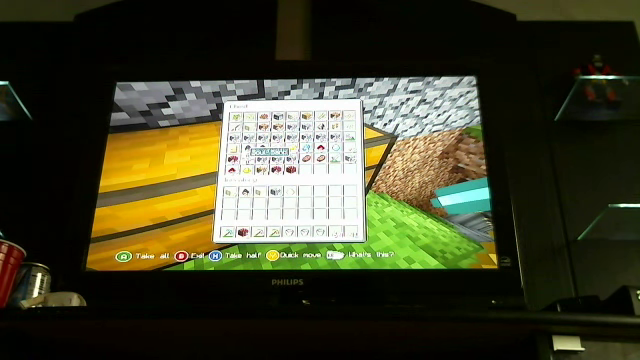
{"action": "key", "text": "Right"}
{"action": "key", "text": "Right"}
{"action": "key", "text": "Left"}
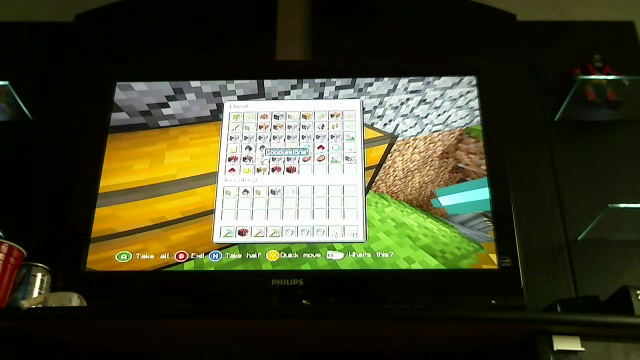
{"action": "key", "text": "Right"}
{"action": "key", "text": "Left"}
{"action": "key", "text": "Up"}
{"action": "key", "text": "Left"}
{"action": "key", "text": "Left"}
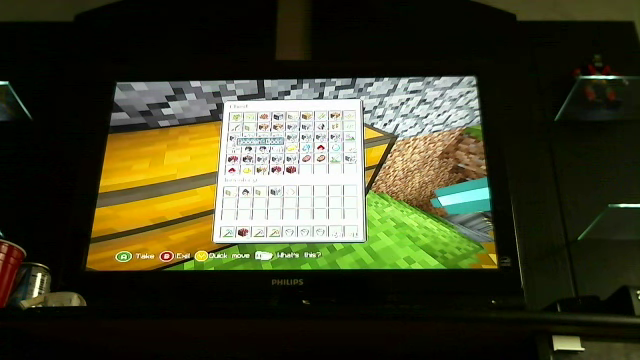
{"action": "key", "text": "Right"}
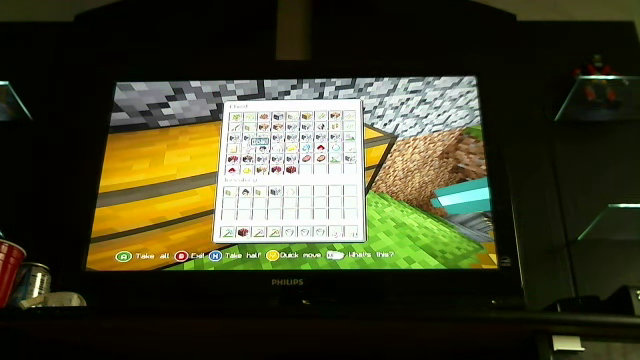
{"action": "key", "text": "Right"}
{"action": "key", "text": "Right"}
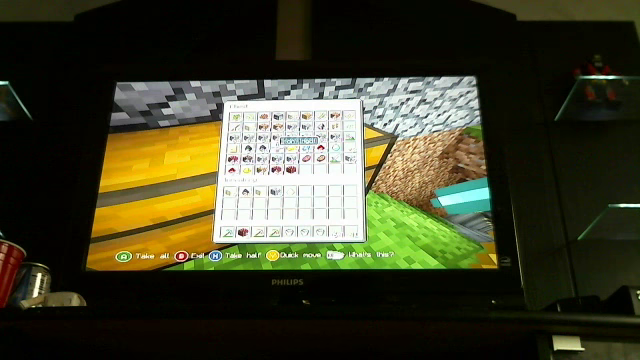
{"action": "key", "text": "Right"}
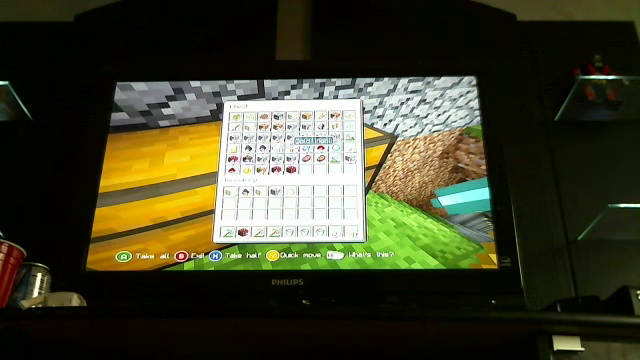
{"action": "key", "text": "Right"}
{"action": "key", "text": "Right"}
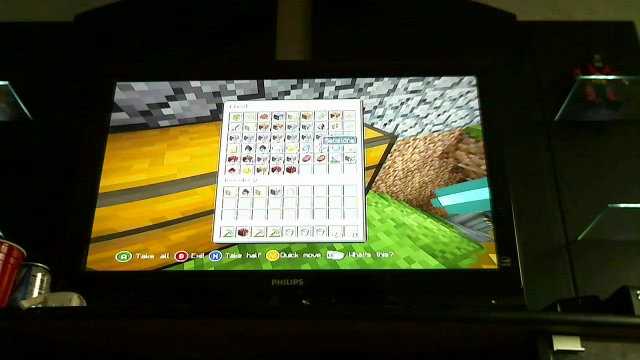
{"action": "key", "text": "Left"}
{"action": "key", "text": "Left"}
{"action": "key", "text": "Left"}
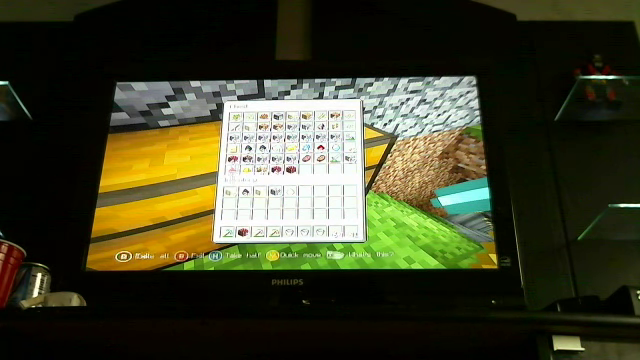
{"action": "key", "text": "Down"}
{"action": "key", "text": "Right"}
{"action": "key", "text": "Right"}
{"action": "key", "text": "Right"}
{"action": "key", "text": "Right"}
{"action": "key", "text": "Right"}
{"action": "key", "text": "Right"}
{"action": "key", "text": "Up"}
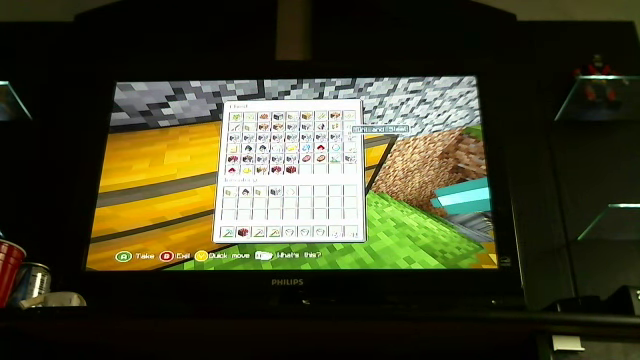
{"action": "key", "text": "Up"}
{"action": "key", "text": "Down"}
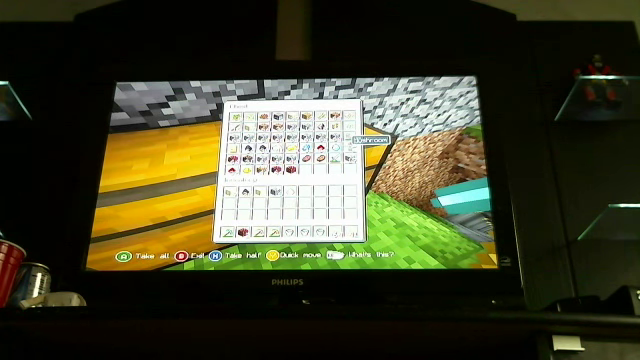
{"action": "key", "text": "Left"}
{"action": "key", "text": "Left"}
{"action": "key", "text": "Left"}
{"action": "key", "text": "Left"}
{"action": "key", "text": "Left"}
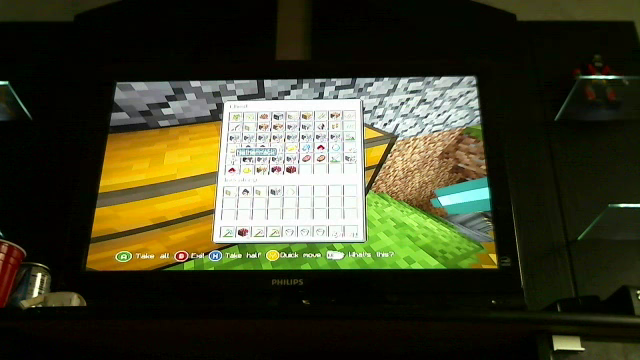
{"action": "key", "text": "Down"}
{"action": "key", "text": "Right"}
{"action": "key", "text": "Right"}
{"action": "key", "text": "Right"}
{"action": "key", "text": "Left"}
Step: Browse the empty chest slots and glance at a nearby stored item
{"action": "key", "text": "Down"}
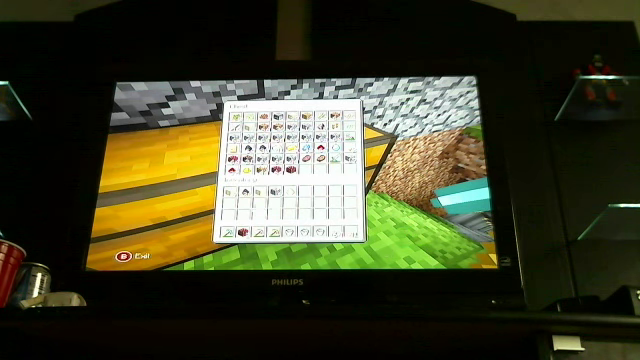
{"action": "key", "text": "Up"}
{"action": "key", "text": "Down"}
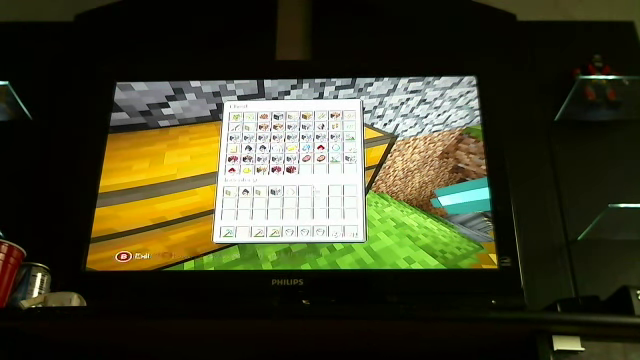
{"action": "key", "text": "Up"}
{"action": "key", "text": "Down"}
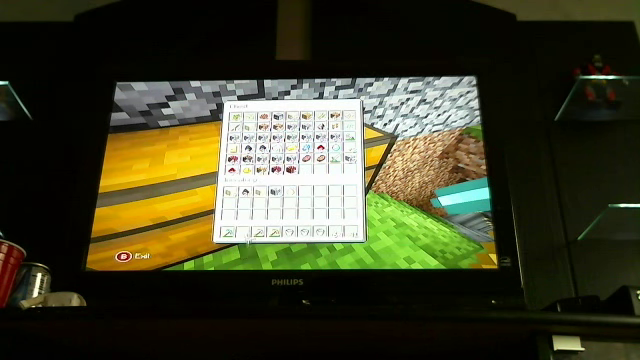
Step: Inspect the Cooked Porkchop stack and the Iron Sword in the chest
{"action": "key", "text": "Up"}
{"action": "key", "text": "Right"}
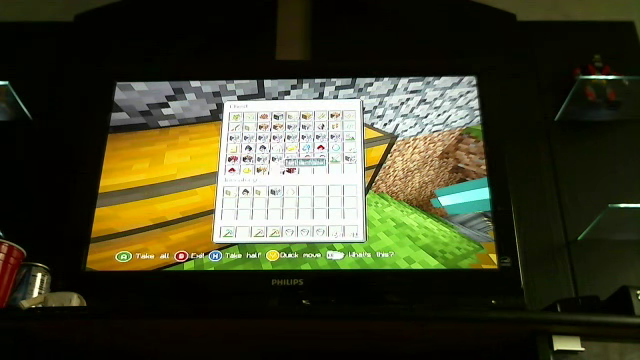
{"action": "key", "text": "Right"}
{"action": "key", "text": "Right"}
{"action": "key", "text": "Right"}
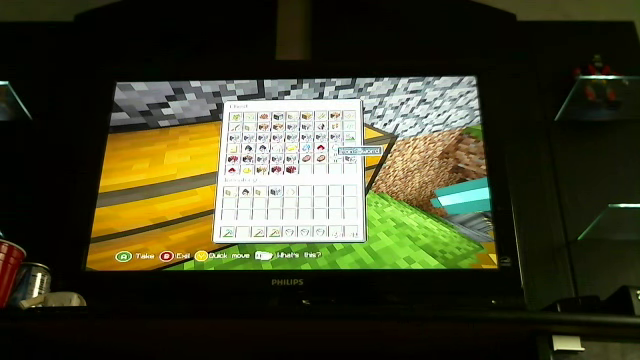
{"action": "key", "text": "Down"}
Step: Look over the items left of centre, including the Diamond stack
{"action": "key", "text": "Up"}
{"action": "key", "text": "Right"}
{"action": "key", "text": "Down"}
{"action": "key", "text": "Left"}
{"action": "key", "text": "Left"}
{"action": "key", "text": "Left"}
{"action": "key", "text": "Left"}
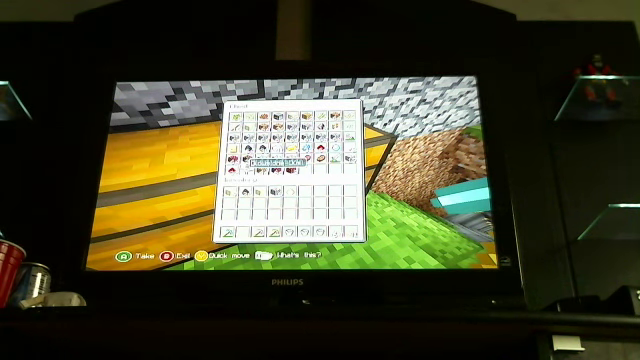
{"action": "key", "text": "Right"}
{"action": "key", "text": "Left"}
Step: Check the remaining items to the right, then exit the chest screen
{"action": "key", "text": "Right"}
{"action": "key", "text": "Right"}
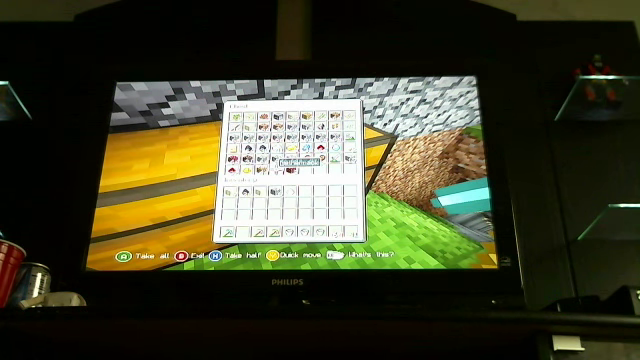
{"action": "key", "text": "Right"}
{"action": "key", "text": "Right"}
{"action": "key", "text": "Right"}
{"action": "key", "text": "Right"}
{"action": "key", "text": "Up"}
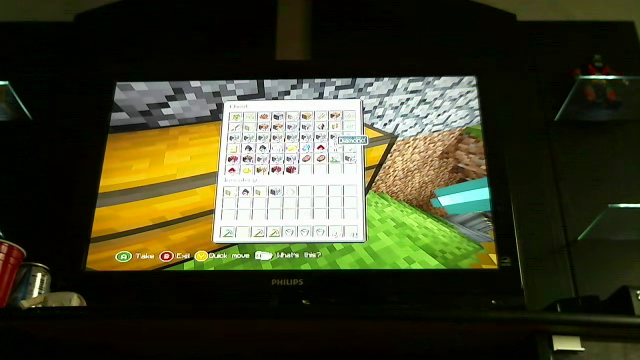
{"action": "key", "text": "Right"}
{"action": "key", "text": "Down"}
{"action": "key", "text": "Escape"}
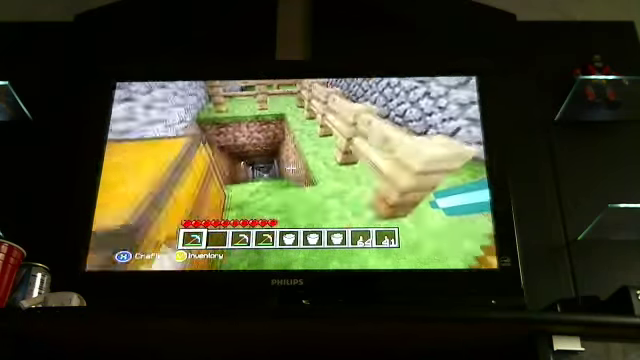
Step: Walk into the dug hole, then step back and look down the mineshaft
{"action": "key", "text": "Up"}
{"action": "key", "text": "Down"}
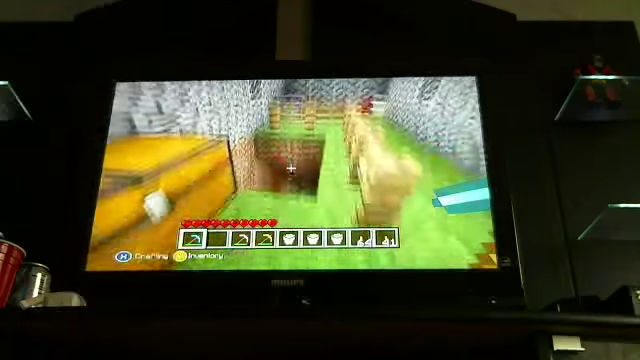
{"action": "key", "text": "Left"}
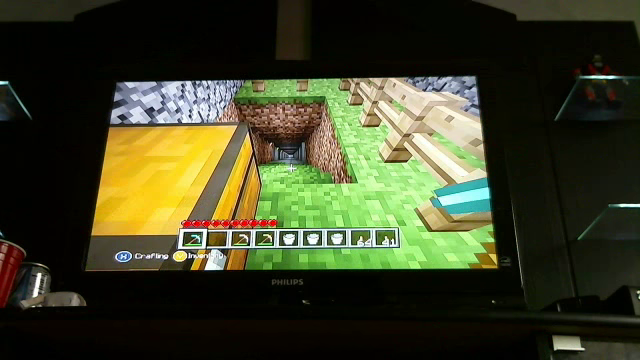